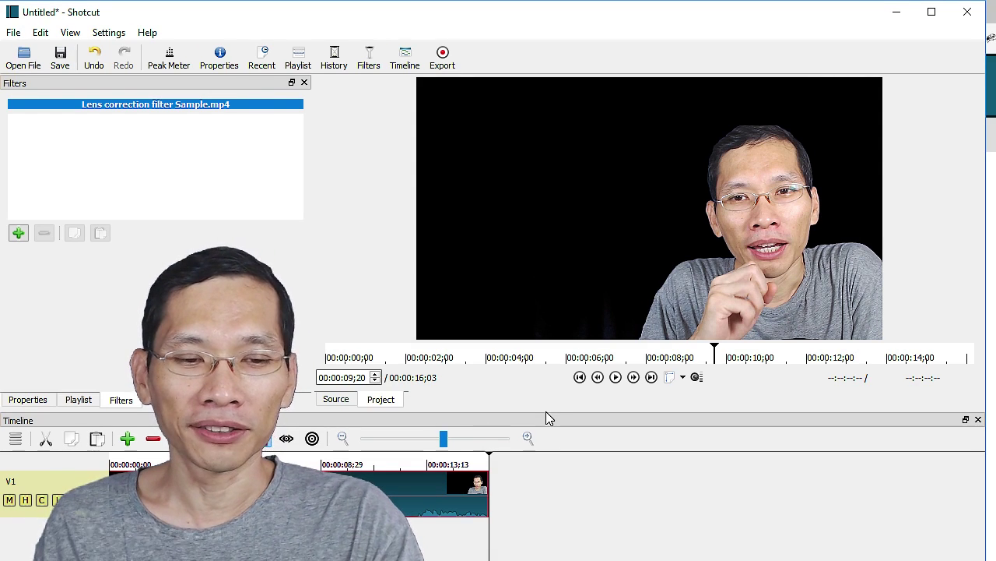
Step: Undo the last edit, mute the V1 track, and briefly play from about five seconds
key(ctrl+z)
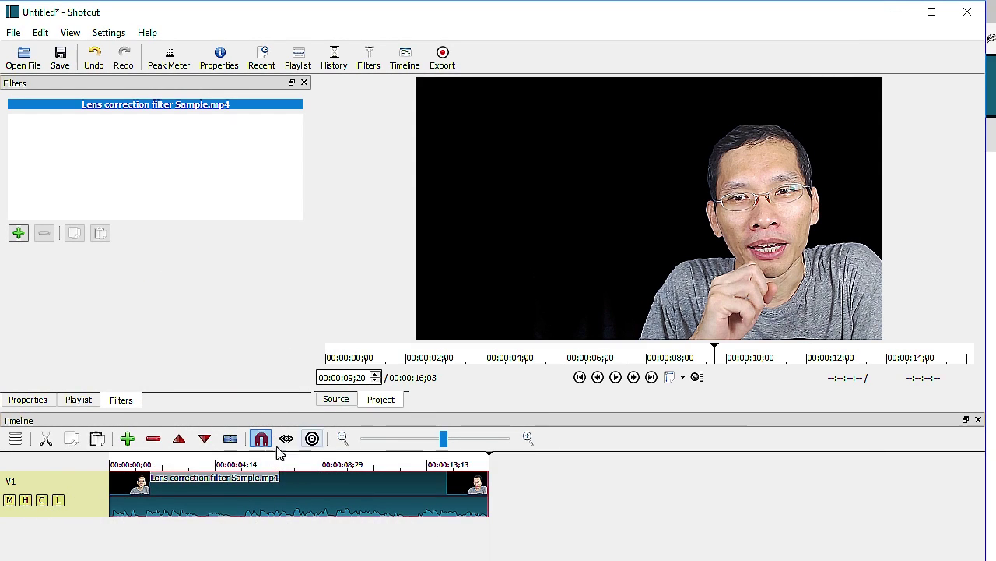
click(236, 465)
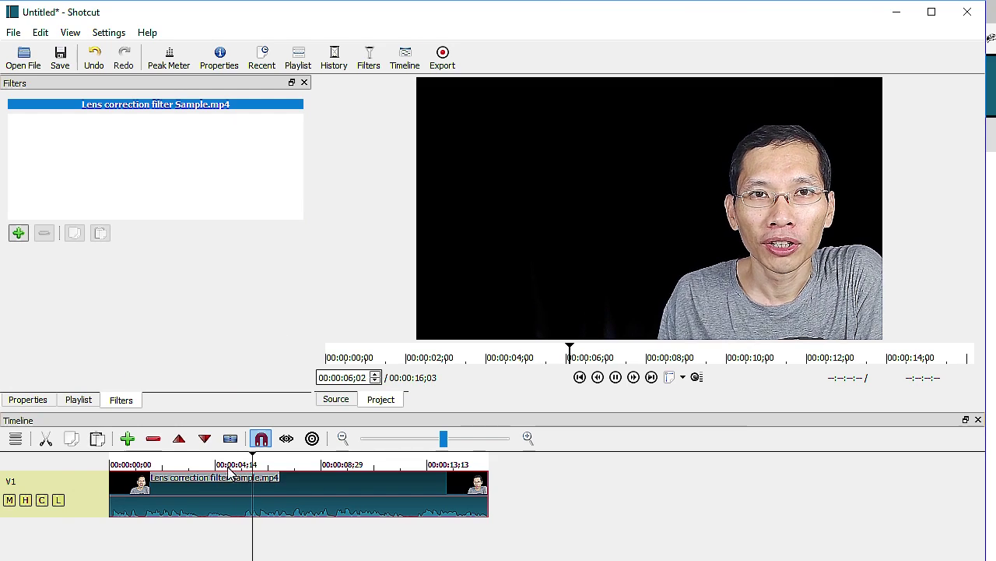
click(9, 499)
key(space)
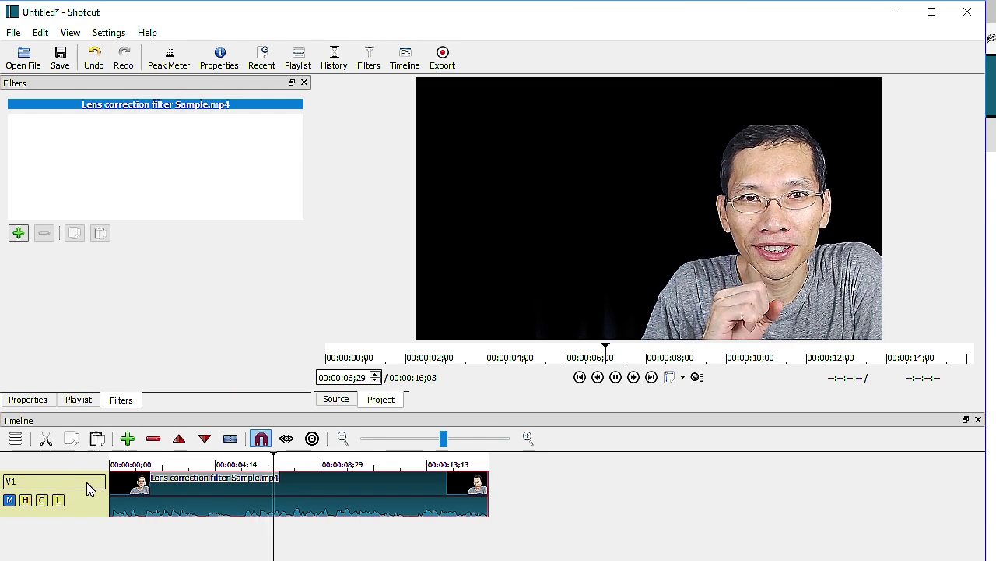
key(space)
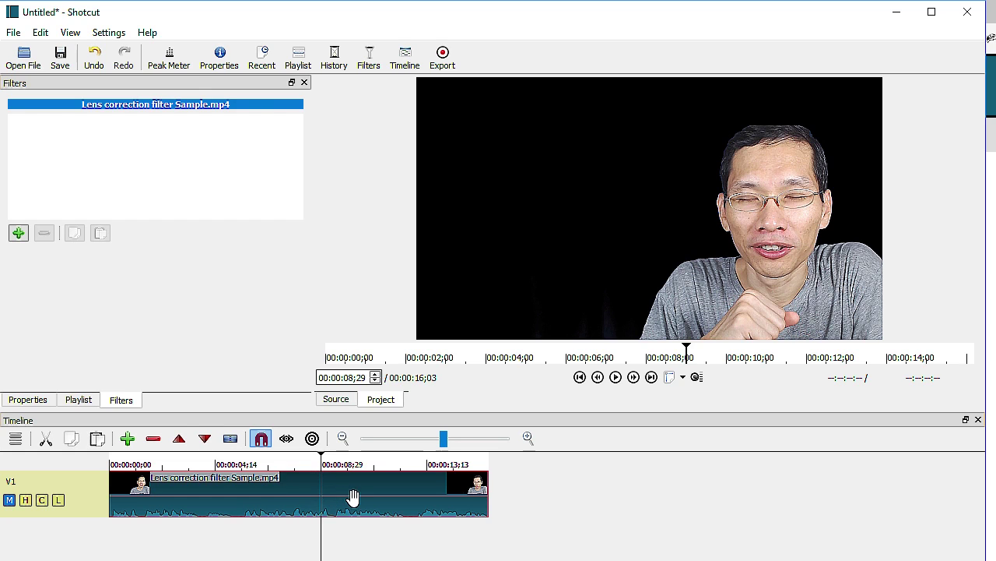
Step: Split the clip at 00:00:08;29 and select each of the two resulting halves
key(s)
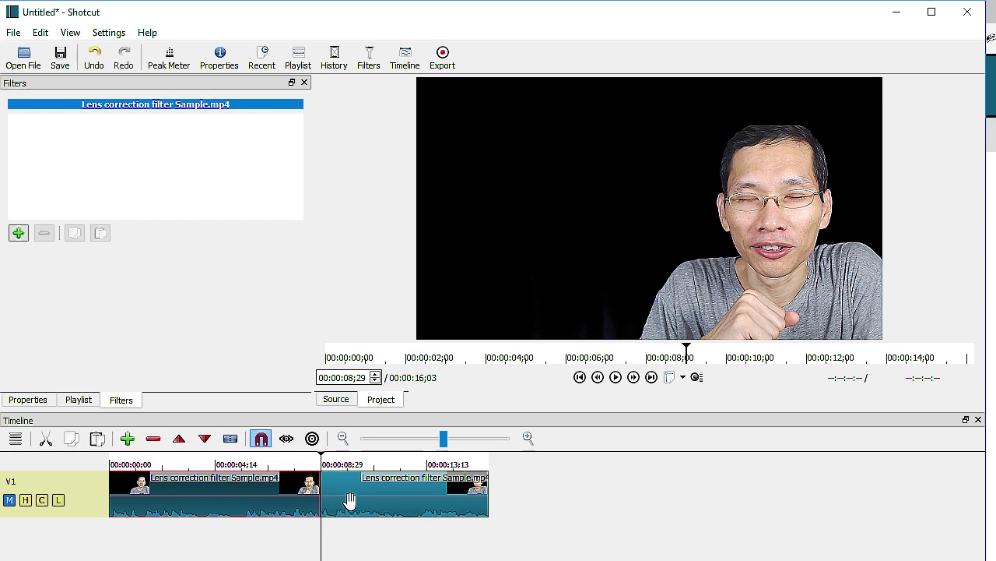
click(334, 494)
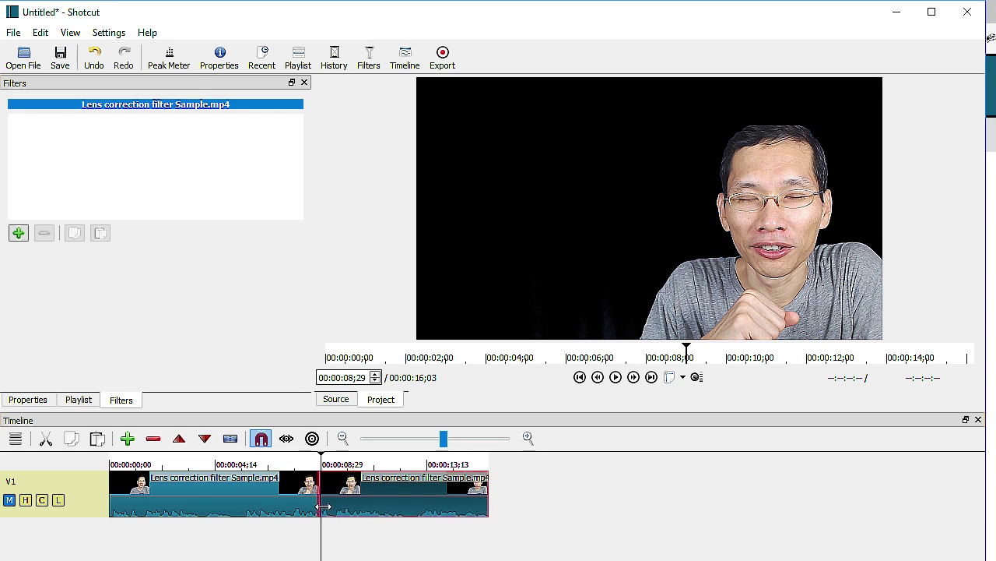
click(289, 472)
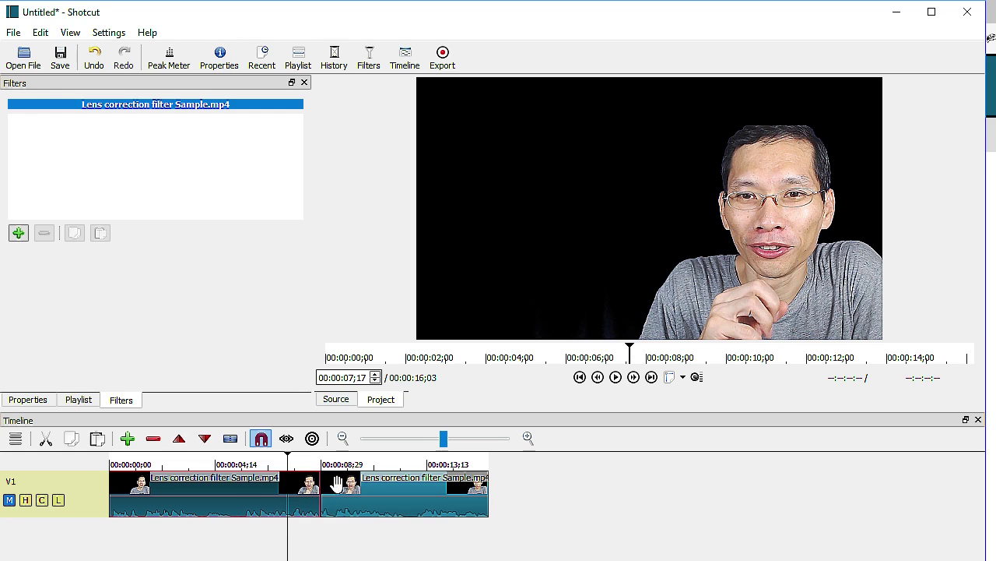
Step: Merge the left piece with the next clip, then move the playhead to about 12;05
right_click(267, 496)
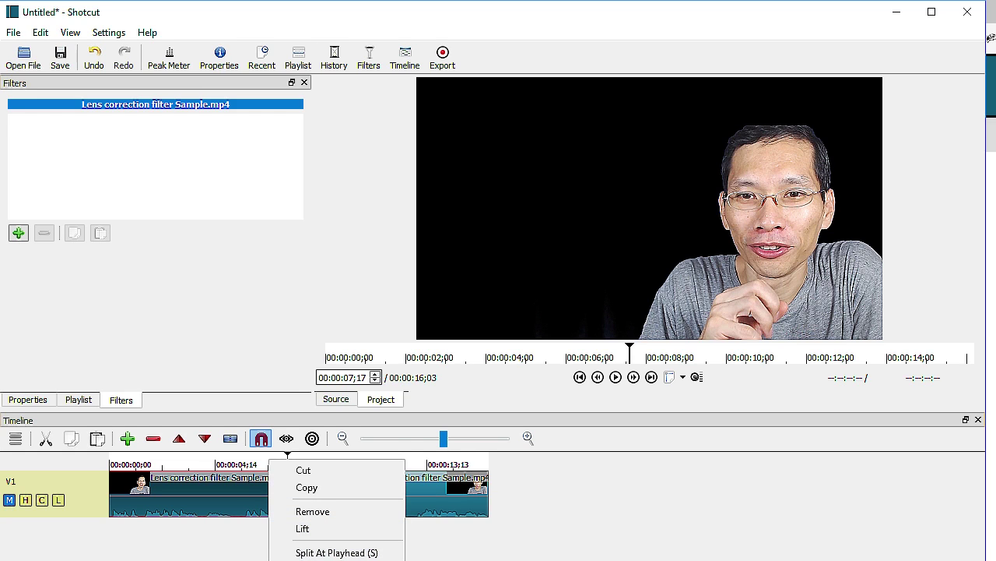
click(314, 556)
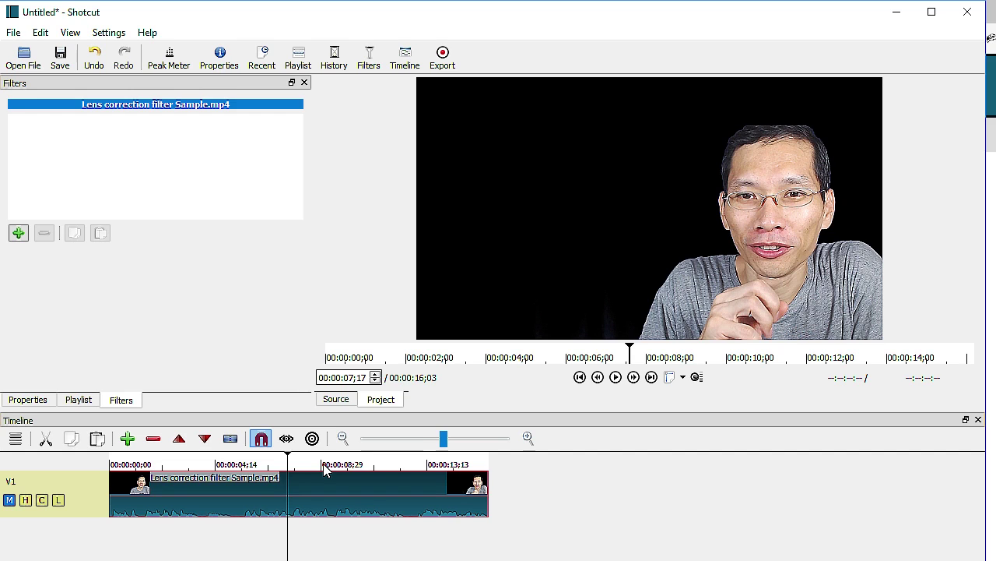
click(397, 463)
key(s)
click(427, 506)
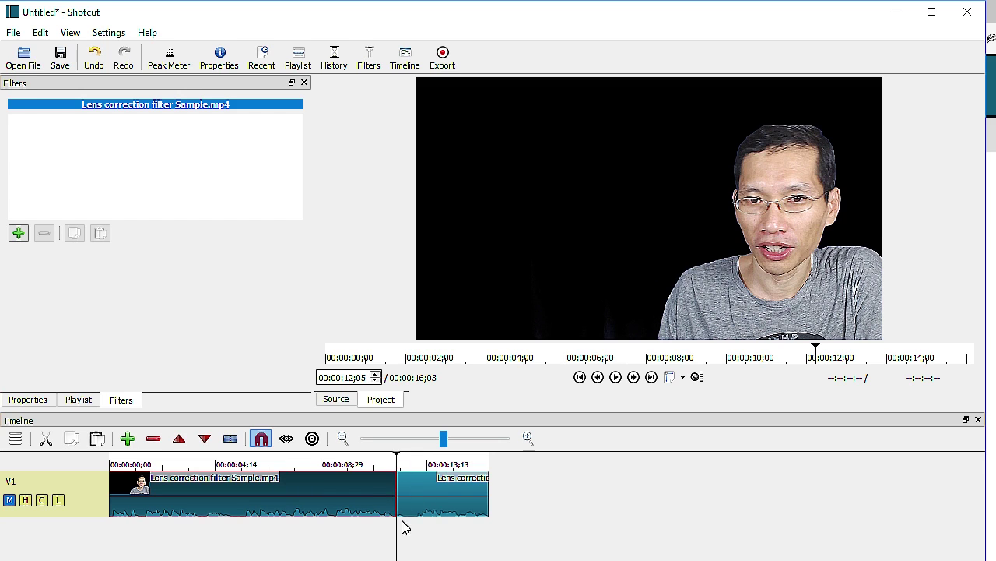
click(355, 463)
key(space)
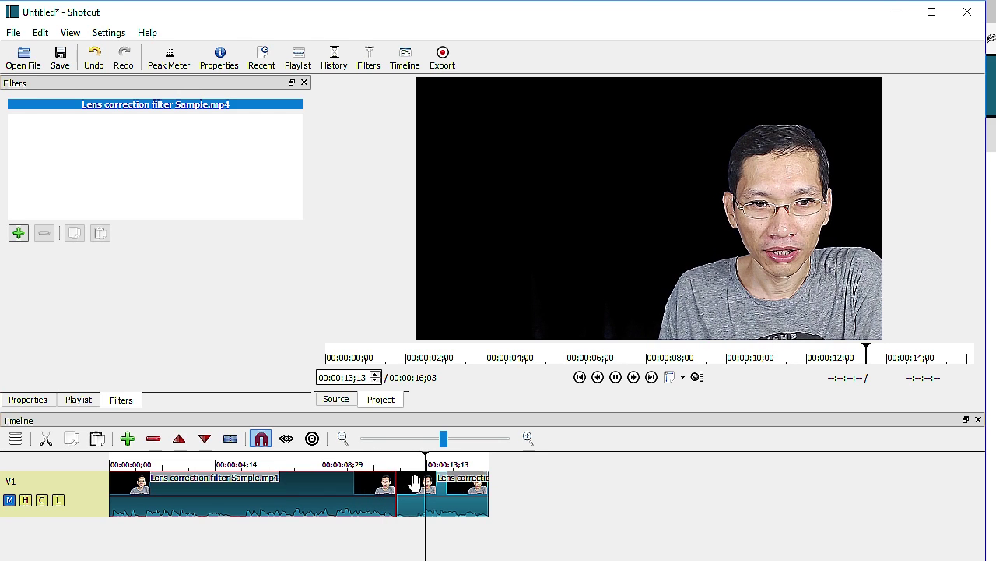
key(space)
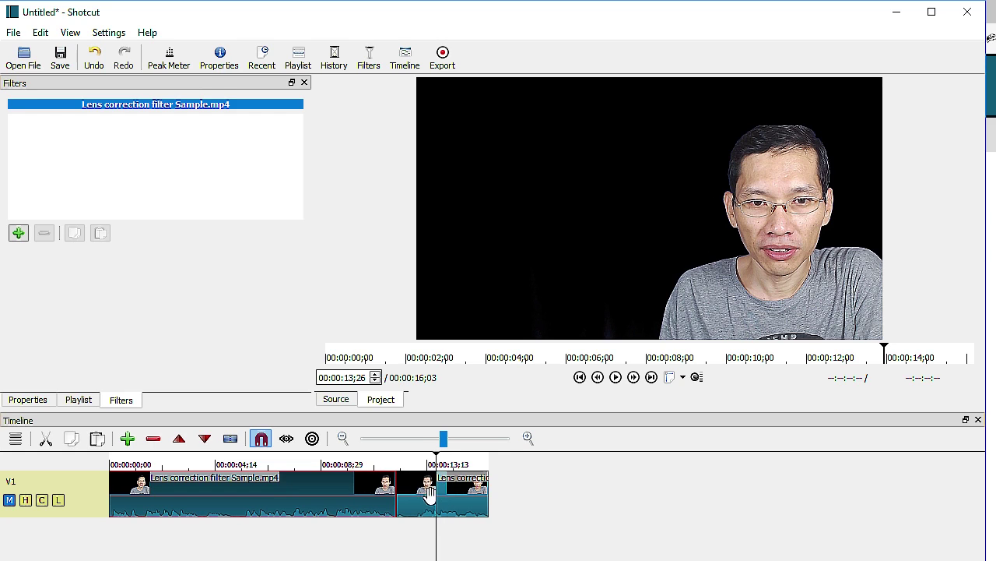
right_click(368, 487)
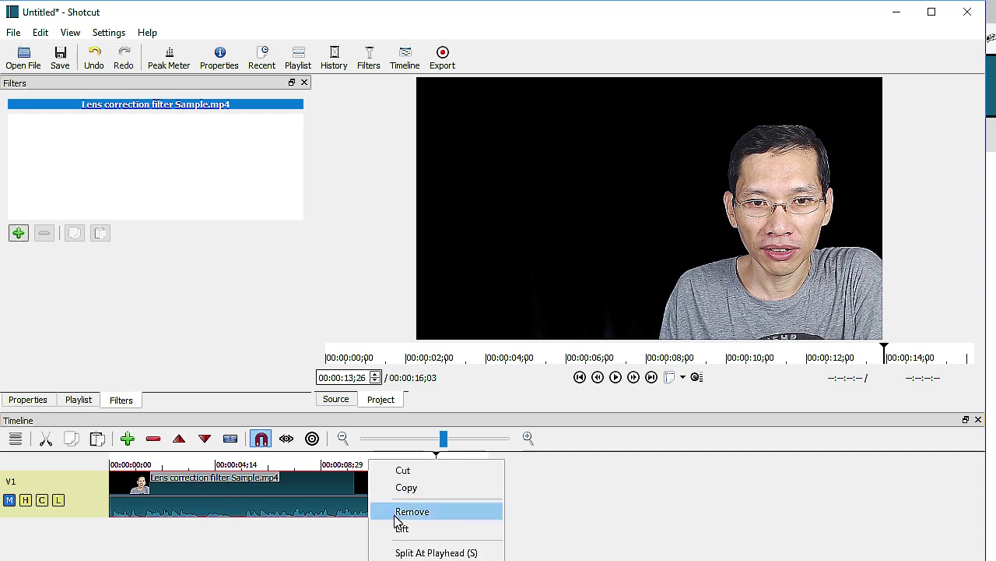
key(Escape)
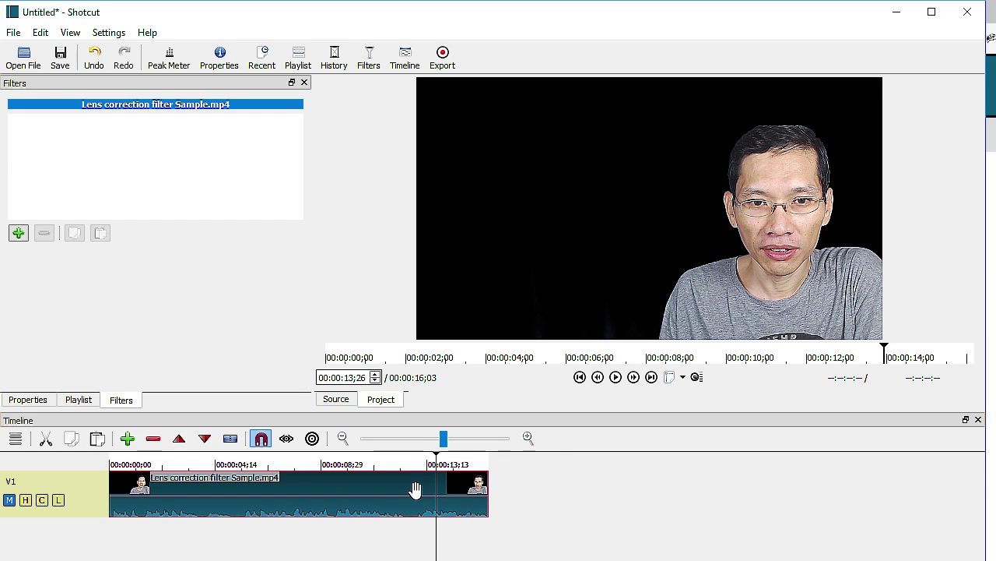
Step: Split the clip at 10;11 and 13;05 into three pieces
click(356, 465)
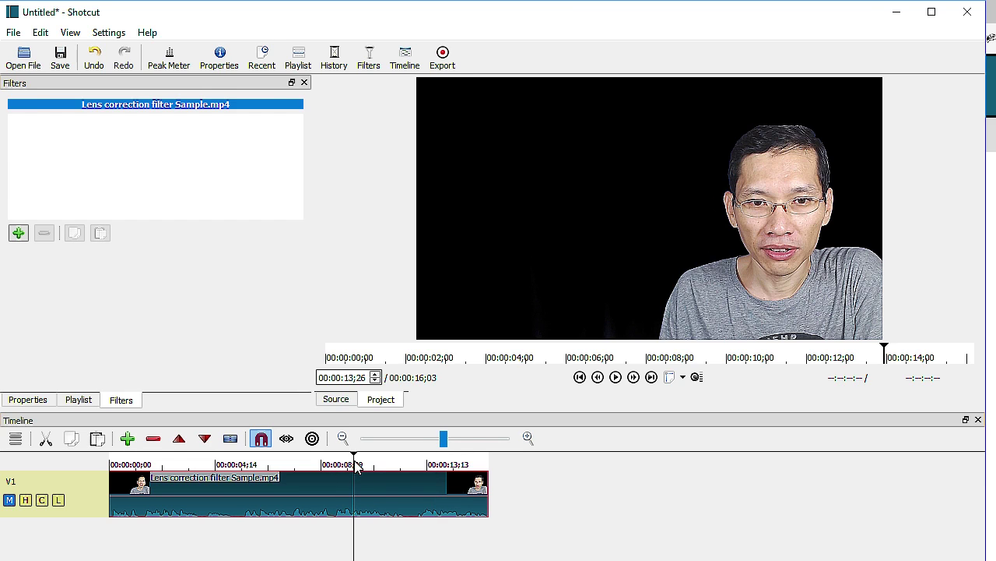
key(s)
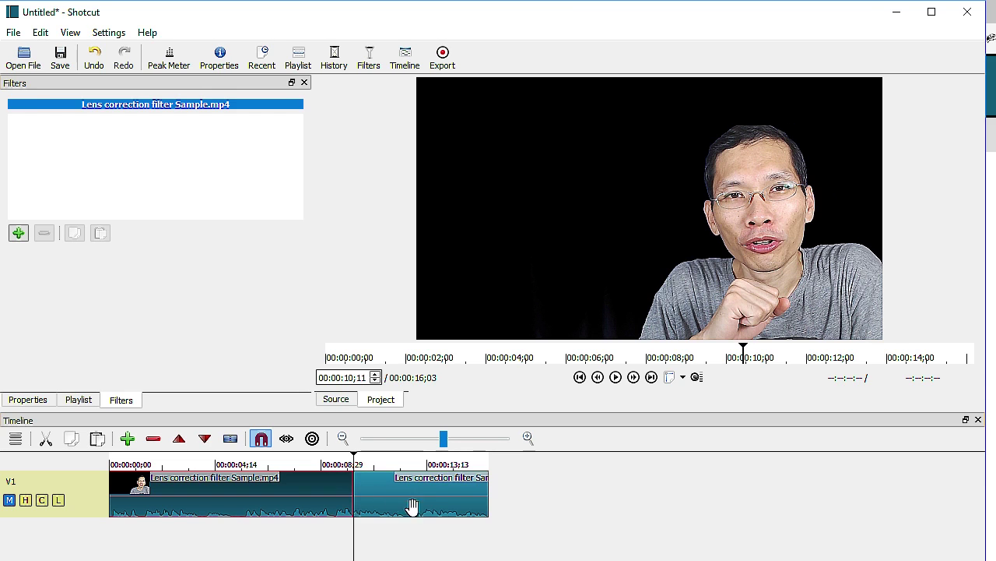
click(421, 466)
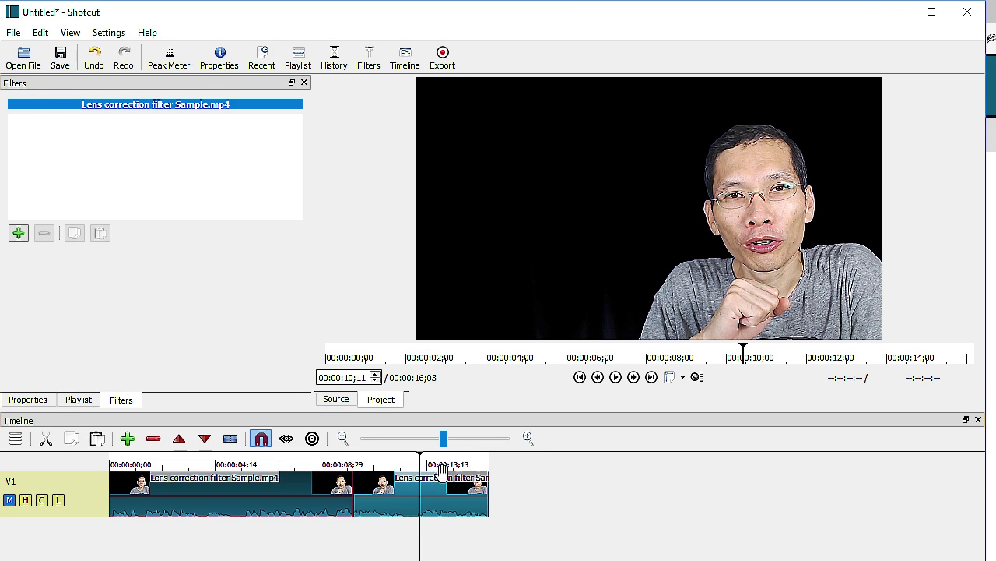
key(s)
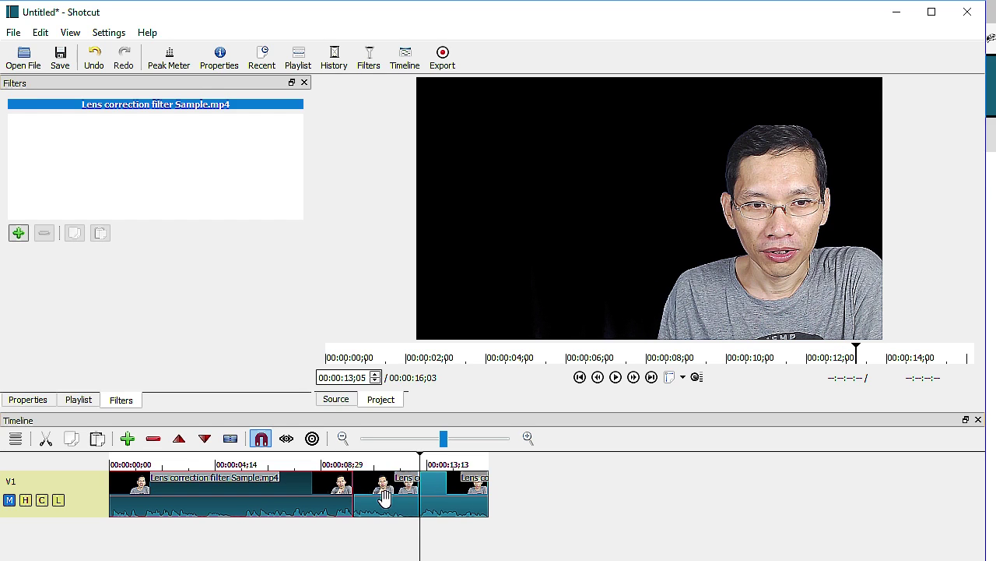
Step: Move the middle piece to the end of V1 and remove the leftover gap
drag(379, 499, 539, 508)
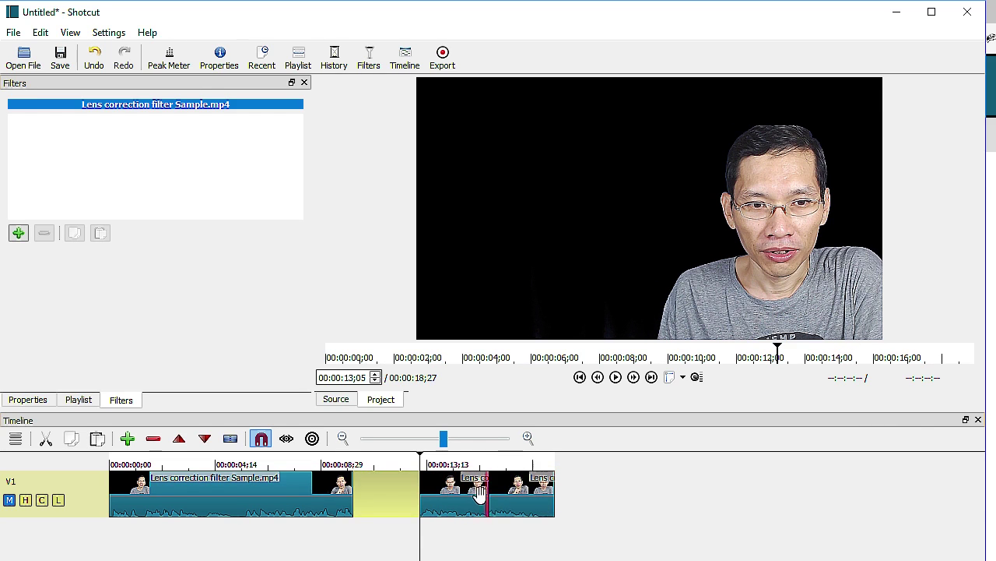
right_click(396, 501)
click(405, 507)
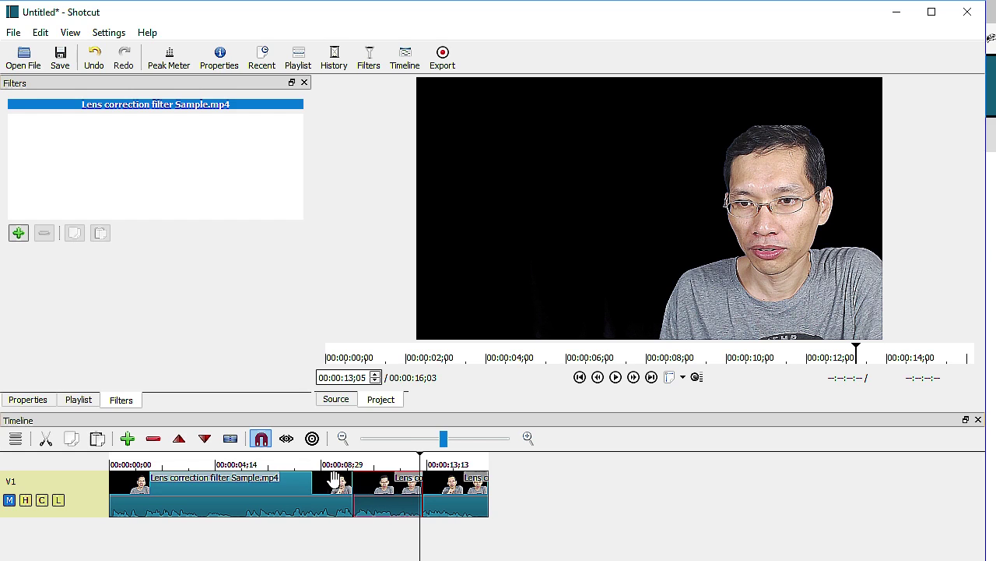
Step: Check context menus on the second clip and its boundary, then select the first clip
right_click(380, 495)
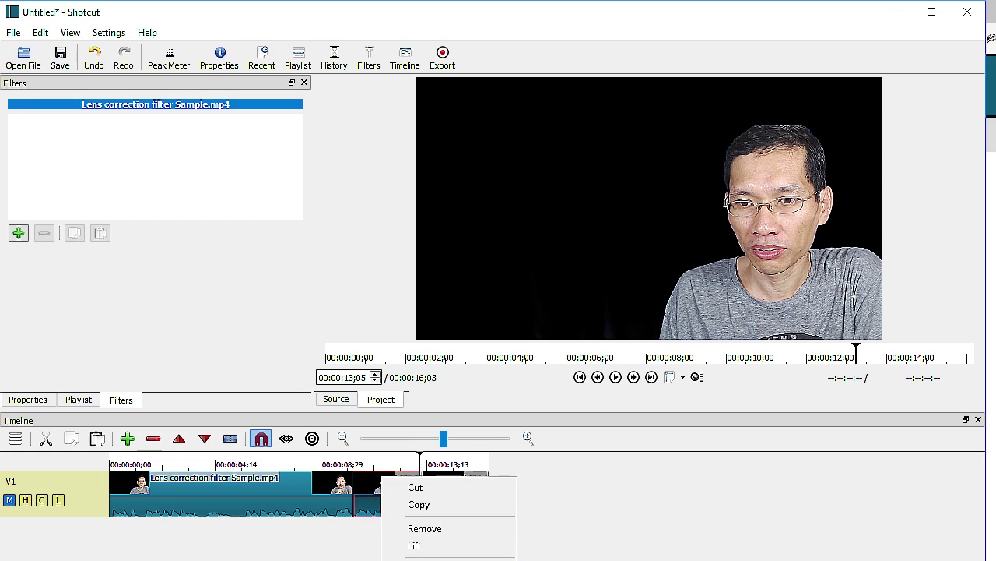
right_click(319, 495)
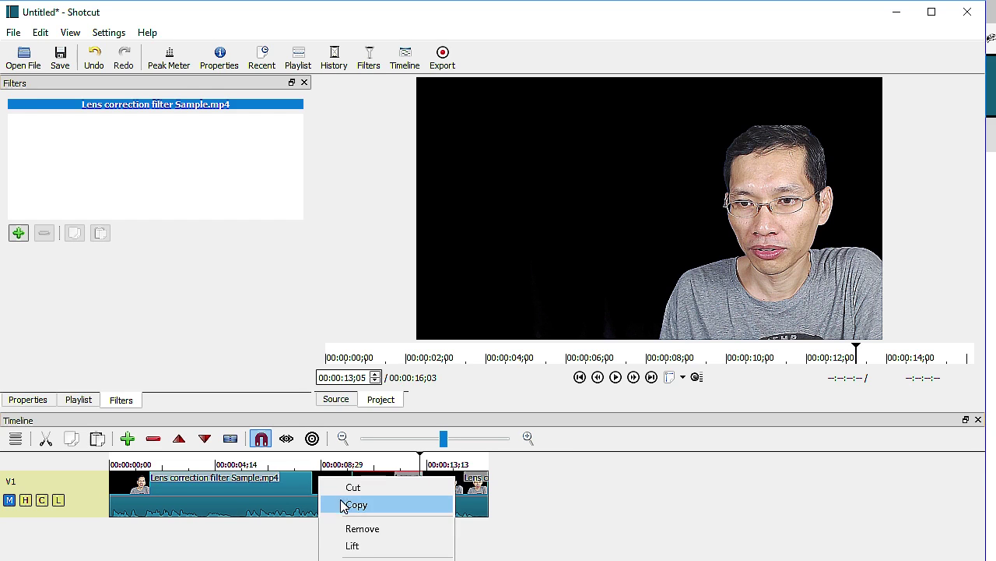
click(319, 495)
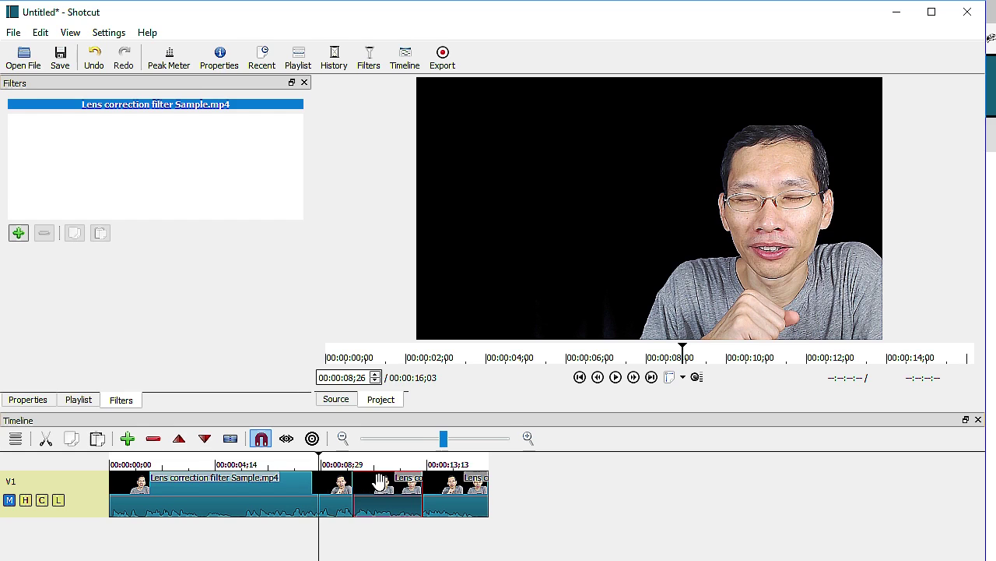
click(254, 488)
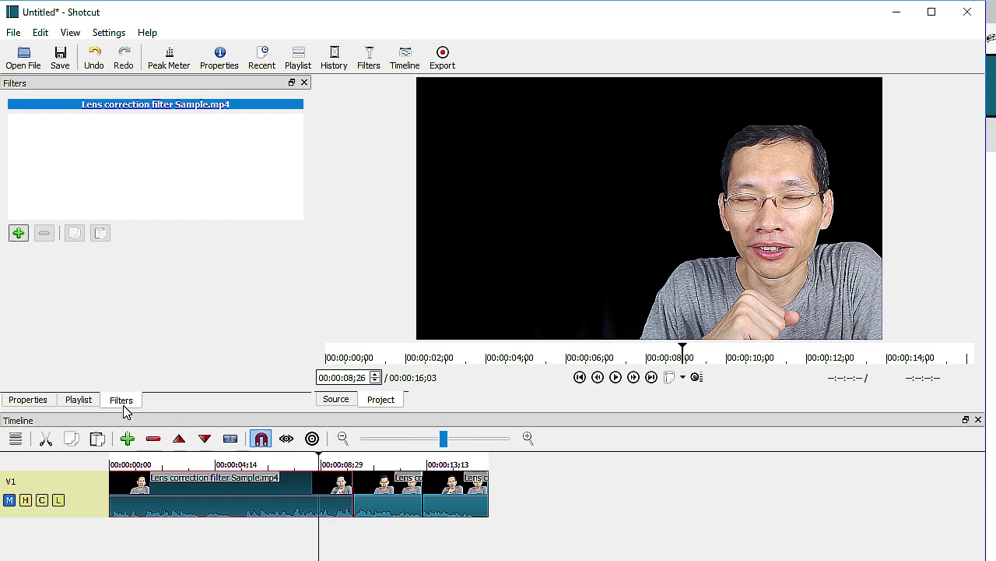
Step: Add the Lens Correction video filter to the first V1 clip
click(18, 233)
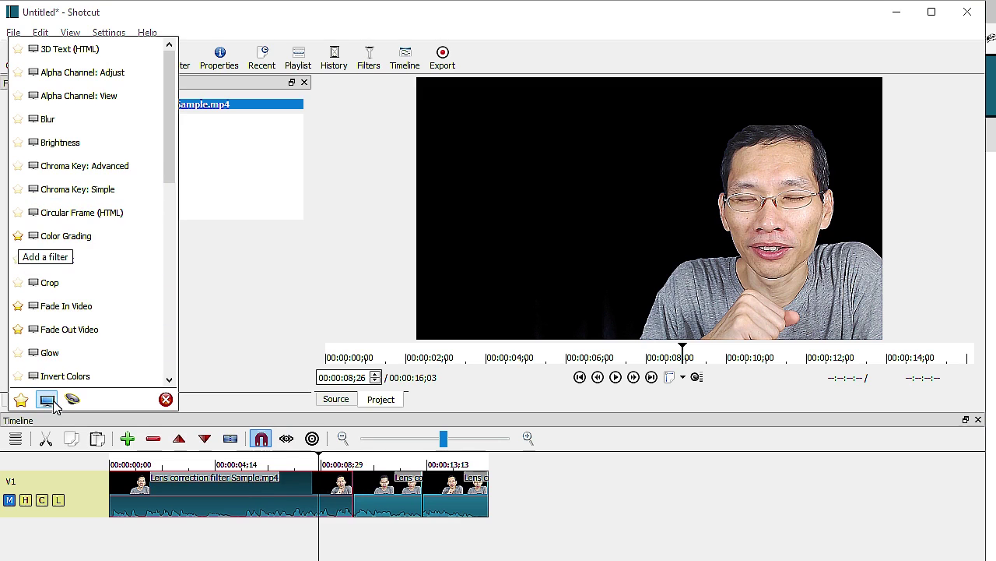
drag(169, 168, 173, 269)
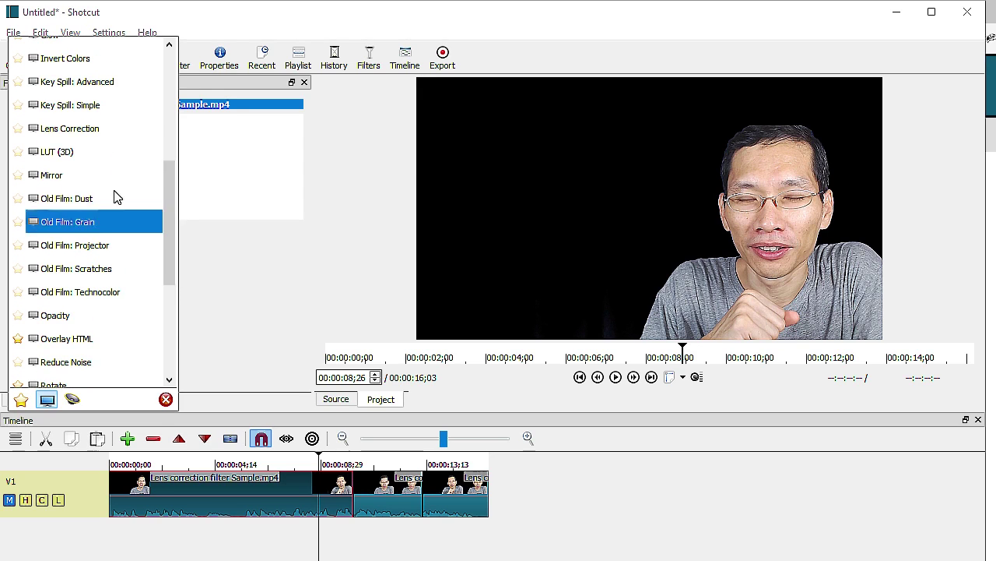
click(84, 136)
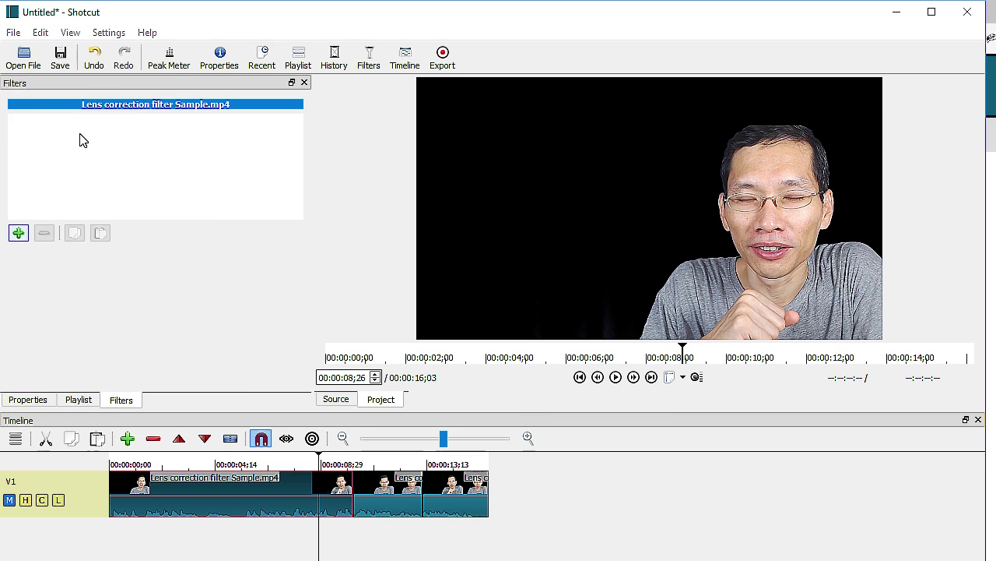
Step: Seek around the timeline to preview the filtered clip, ending near 6;22
click(347, 463)
click(374, 464)
click(269, 464)
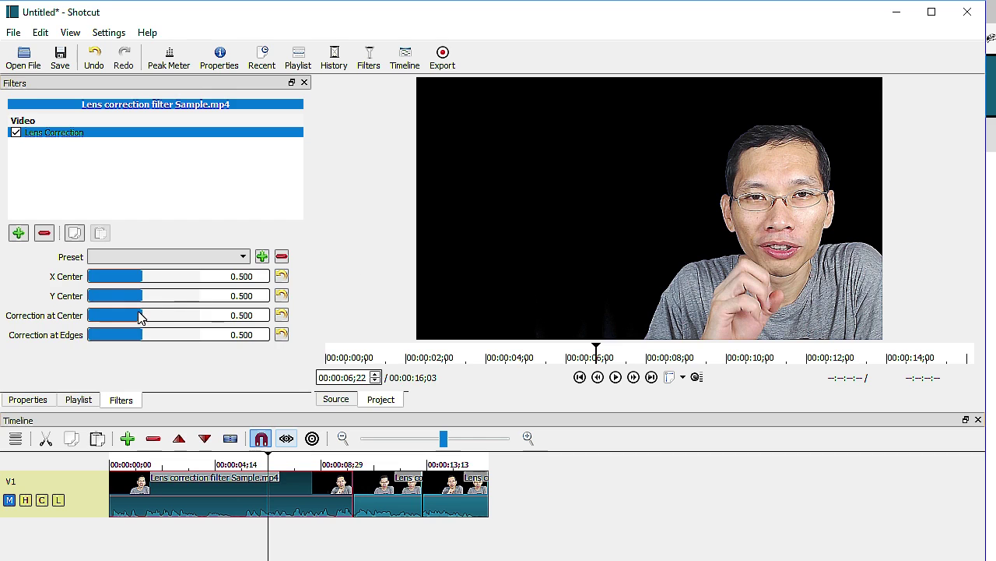
Step: Set Correction at Center to 0.446 and Correction at Edges to 0.466
mouse_move(146, 321)
mouse_down()
mouse_move(155, 325)
mouse_move(134, 321)
mouse_up()
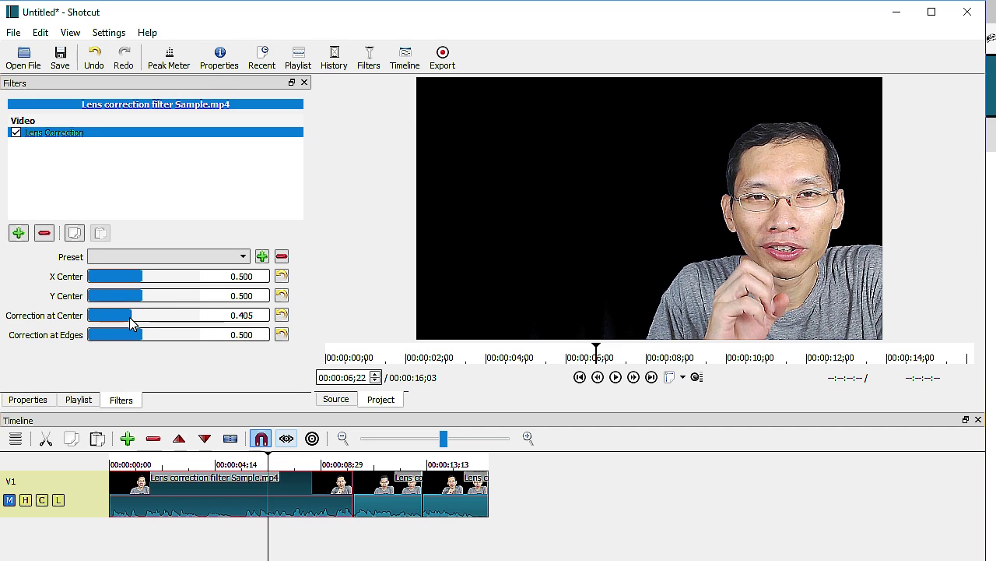
click(140, 324)
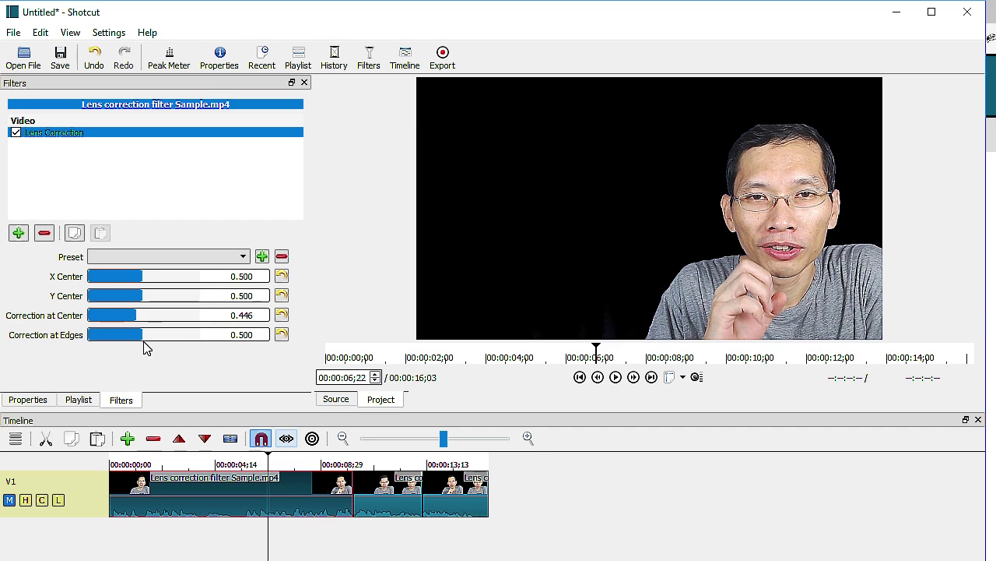
click(141, 343)
drag(130, 338, 144, 340)
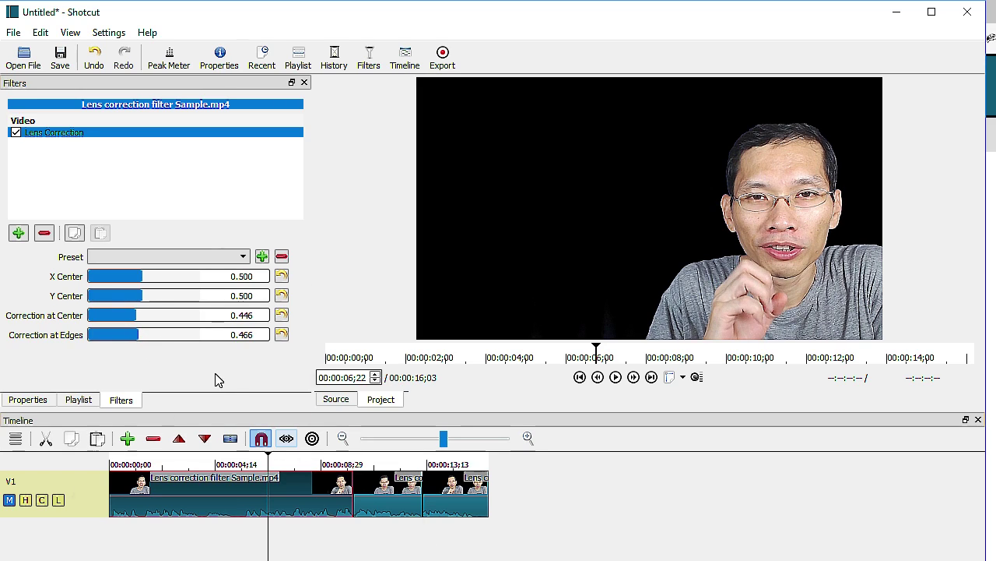